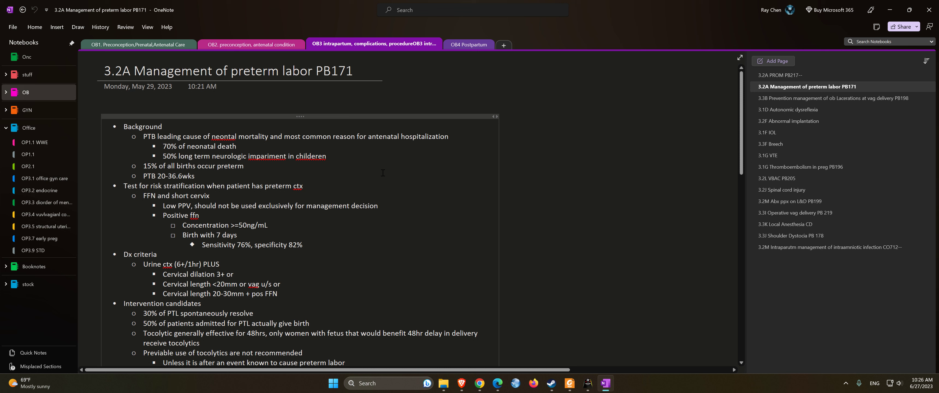
Review the neonatal death, FFN and short cervix, Low PPV and 76% sensitivity lines
{"action": "left_click", "coordinate": [292, 147]}
{"action": "left_click", "coordinate": [233, 196]}
{"action": "left_click", "coordinate": [191, 206]}
{"action": "left_click", "coordinate": [241, 245]}
Fix the cervical length bullet so 'or vag' reads 'on vag u/s'
{"action": "scroll", "coordinate": [214, 185], "scroll_direction": "down", "scroll_amount": 2}
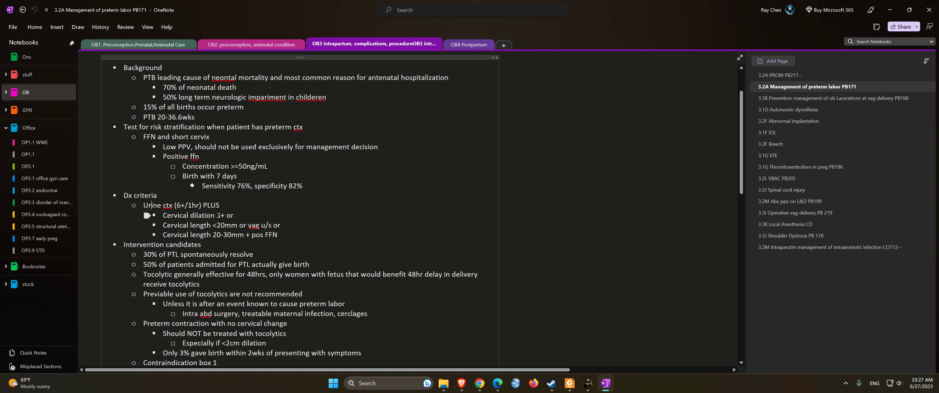
{"action": "left_click_drag", "start_coordinate": [196, 205], "coordinate": [200, 205]}
{"action": "key", "text": "End"}
{"action": "left_click", "coordinate": [246, 225]}
{"action": "key", "text": "BackSpace"}
{"action": "type", "text": "n"}
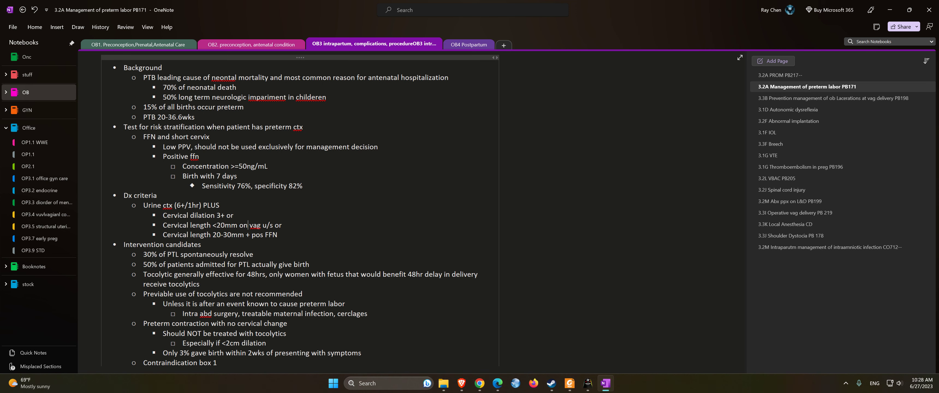
{"action": "scroll", "coordinate": [254, 154], "scroll_direction": "down", "scroll_amount": 1}
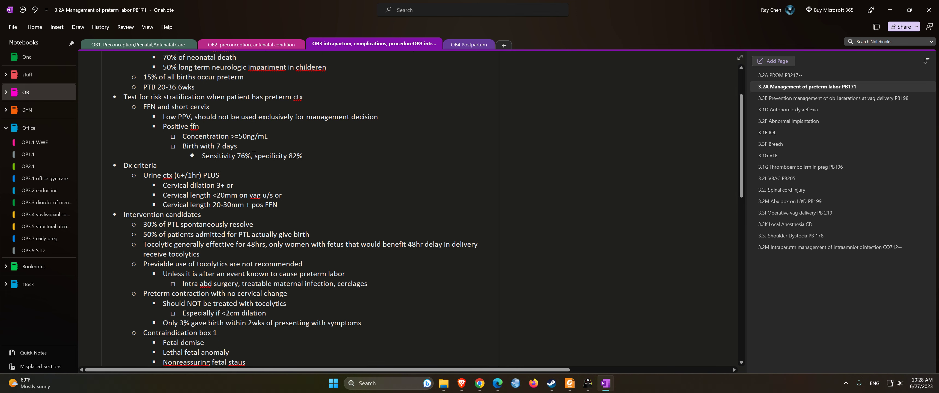
{"action": "scroll", "coordinate": [254, 154], "scroll_direction": "down", "scroll_amount": 3}
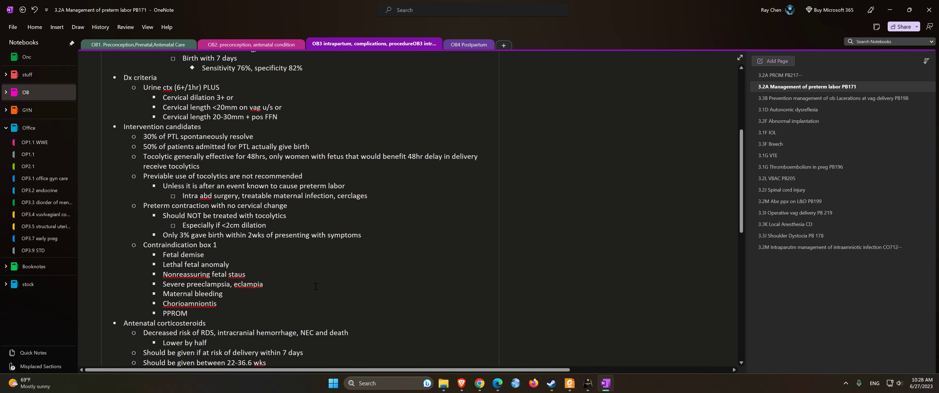
{"action": "scroll", "coordinate": [316, 286], "scroll_direction": "up", "scroll_amount": 2}
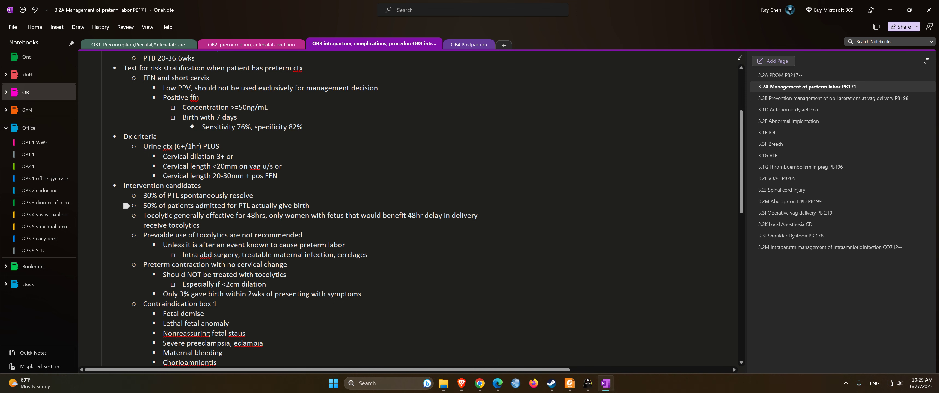
Leave the cursor after 'Contraindication box 1' and bring up the ACOG guideline in Edge
{"action": "scroll", "coordinate": [204, 206], "scroll_direction": "down", "scroll_amount": 3}
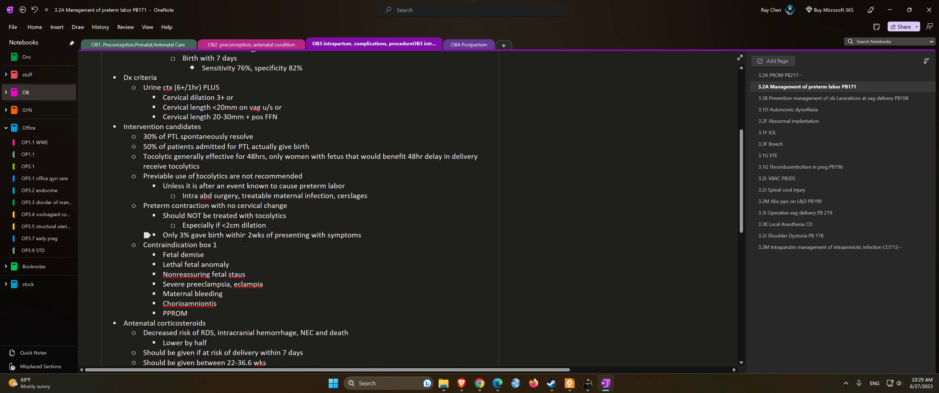
{"action": "left_click", "coordinate": [245, 243]}
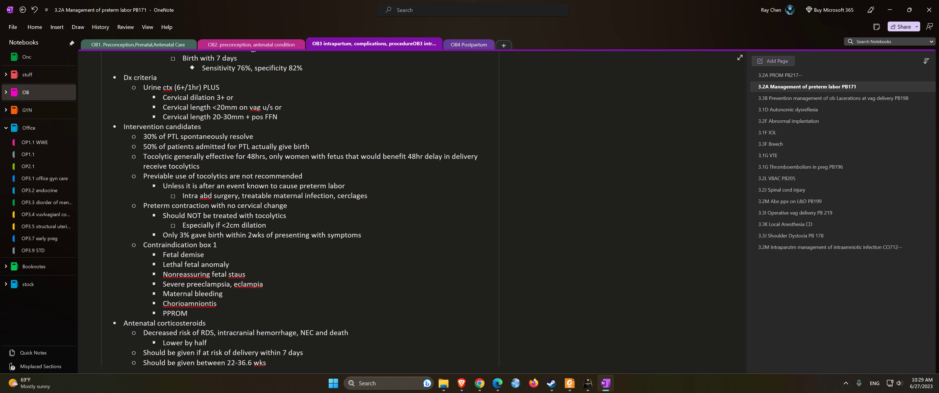
{"action": "key", "text": "alt+Tab"}
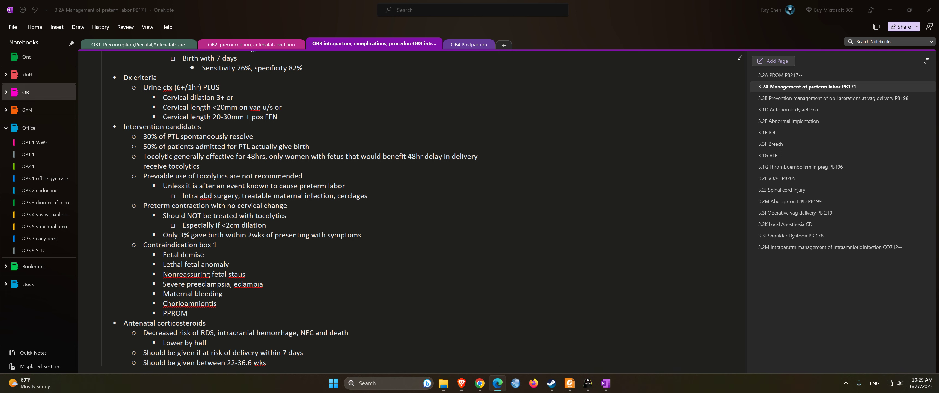
{"action": "key", "text": "alt+Tab"}
Maximize Edge to read Box 1, Contraindications to Tocolysis, then go back to OneNote
{"action": "left_click", "coordinate": [657, 32]}
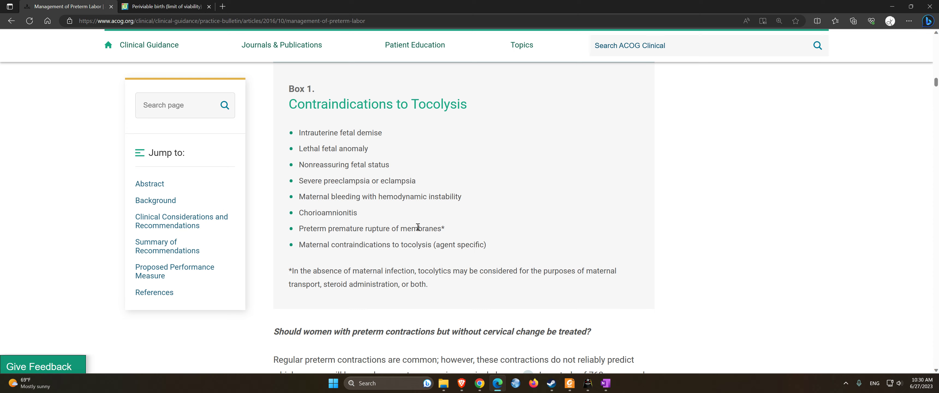
{"action": "key", "text": "alt+Tab"}
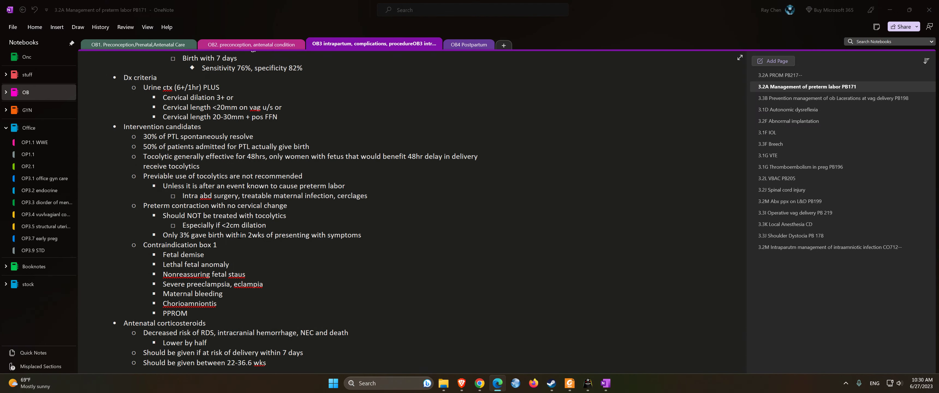
Go through the corticosteroid repeat-course notes: rescue dose, prior dose 1wk+, delivery within 1wk likely
{"action": "scroll", "coordinate": [306, 219], "scroll_direction": "down", "scroll_amount": 3}
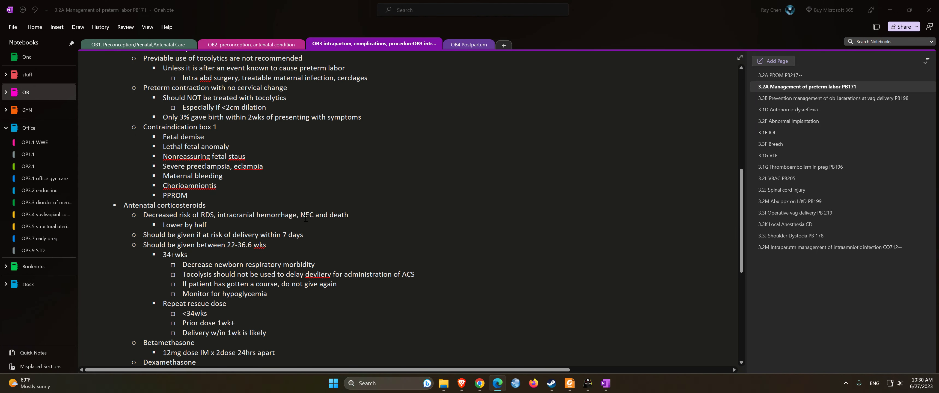
{"action": "left_click", "coordinate": [210, 198]}
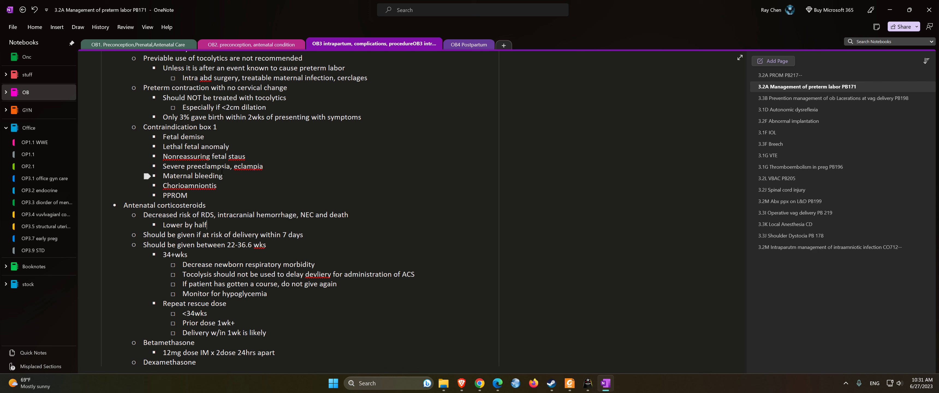
{"action": "scroll", "coordinate": [221, 171], "scroll_direction": "down", "scroll_amount": 2}
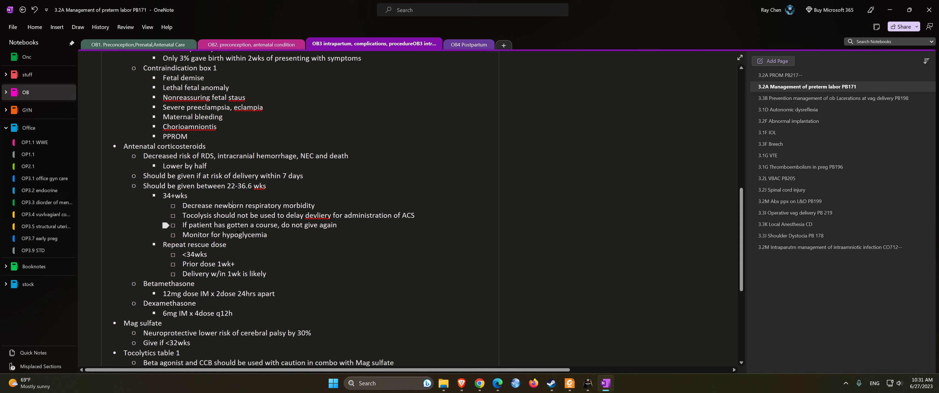
{"action": "left_click", "coordinate": [300, 225]}
{"action": "left_click", "coordinate": [223, 245]}
{"action": "left_click", "coordinate": [235, 264]}
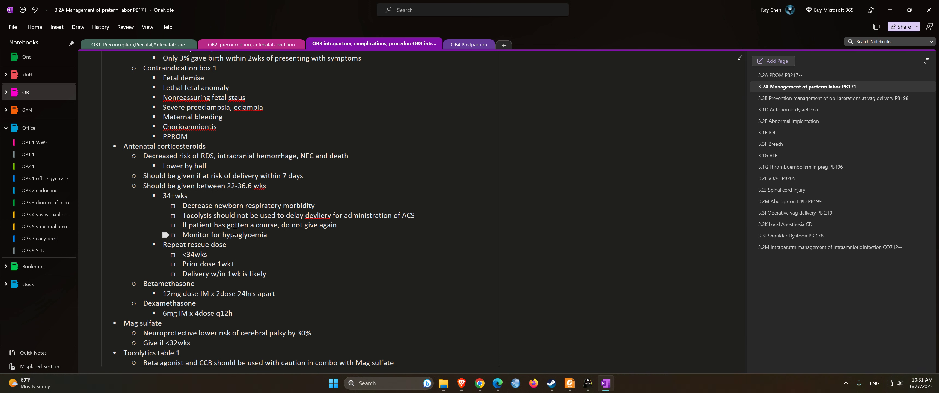
{"action": "left_click", "coordinate": [270, 274]}
Scroll through the nifedipine, indomethacin and terbutaline notes to the Abx in PTL heading
{"action": "scroll", "coordinate": [258, 241], "scroll_direction": "down", "scroll_amount": 2}
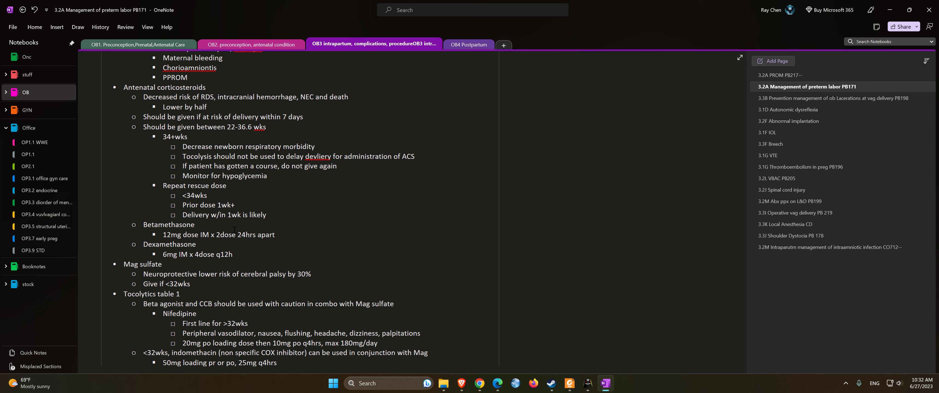
{"action": "scroll", "coordinate": [233, 229], "scroll_direction": "down", "scroll_amount": 3}
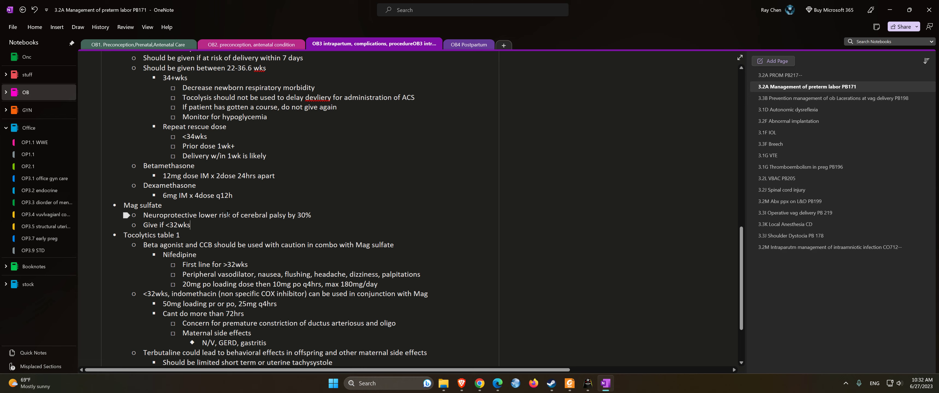
{"action": "scroll", "coordinate": [228, 214], "scroll_direction": "down", "scroll_amount": 4}
{"action": "scroll", "coordinate": [228, 215], "scroll_direction": "up", "scroll_amount": 2}
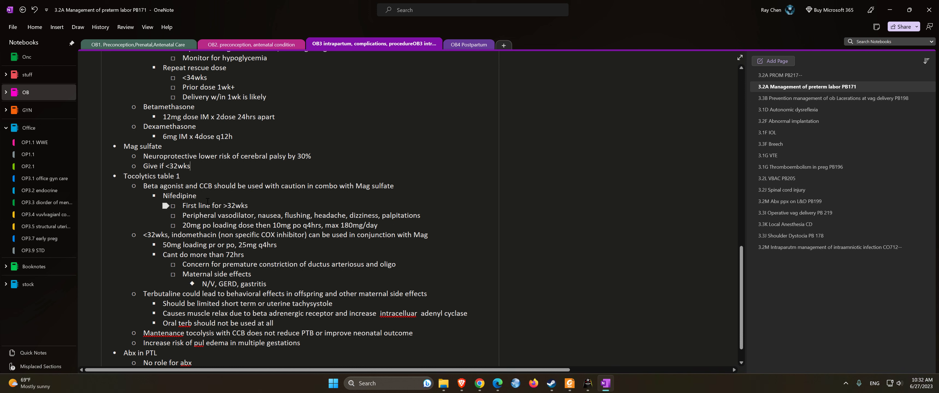
{"action": "left_click", "coordinate": [224, 197]}
{"action": "left_click", "coordinate": [240, 206]}
{"action": "key", "text": "Down"}
{"action": "left_click", "coordinate": [218, 245]}
{"action": "left_click", "coordinate": [243, 244]}
Scroll to the bottom of the page to show the 'No role for abx' note
{"action": "scroll", "coordinate": [268, 247], "scroll_direction": "down", "scroll_amount": 3}
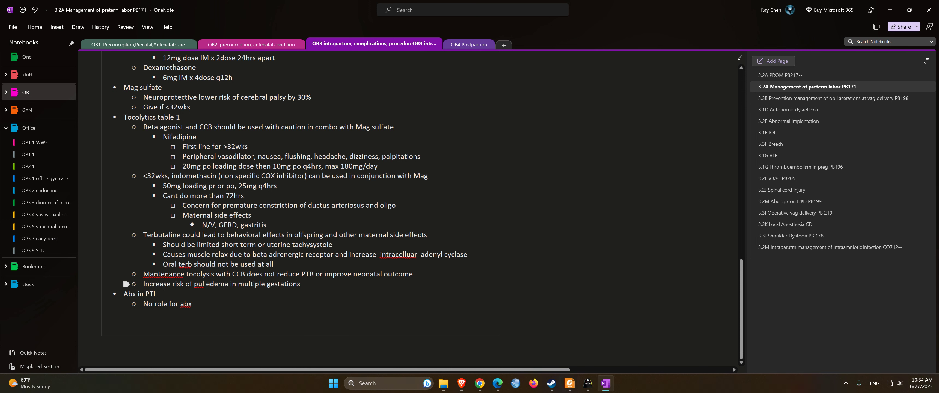
Select the 'No role for abx' line, then scroll back up to Dx criteria
{"action": "left_click", "coordinate": [180, 304]}
{"action": "scroll", "coordinate": [307, 254], "scroll_direction": "up", "scroll_amount": 10}
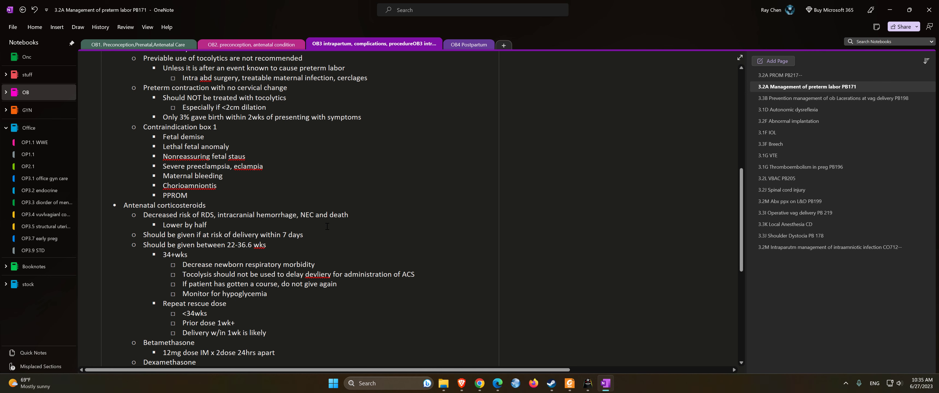
{"action": "scroll", "coordinate": [359, 183], "scroll_direction": "up", "scroll_amount": 4}
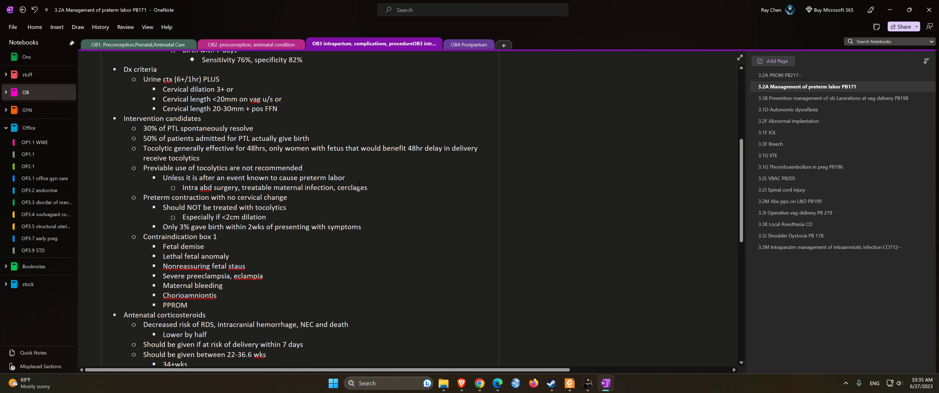